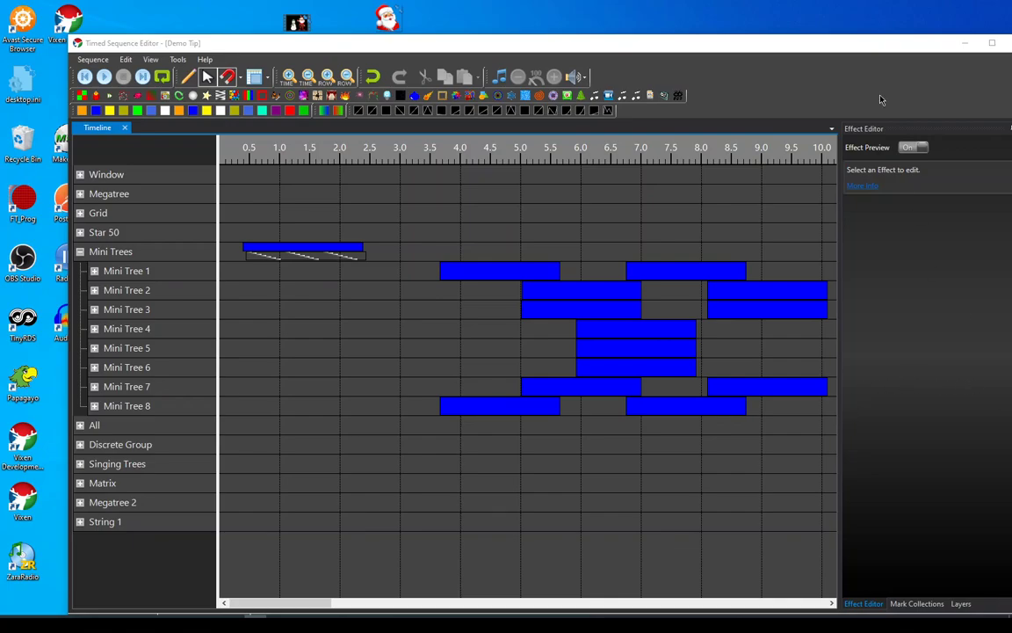
# Step: Shift the Timed Sequence Editor window slightly up and left on the desktop
pyautogui.moveTo(870, 47); pyautogui.dragTo(814, 38)
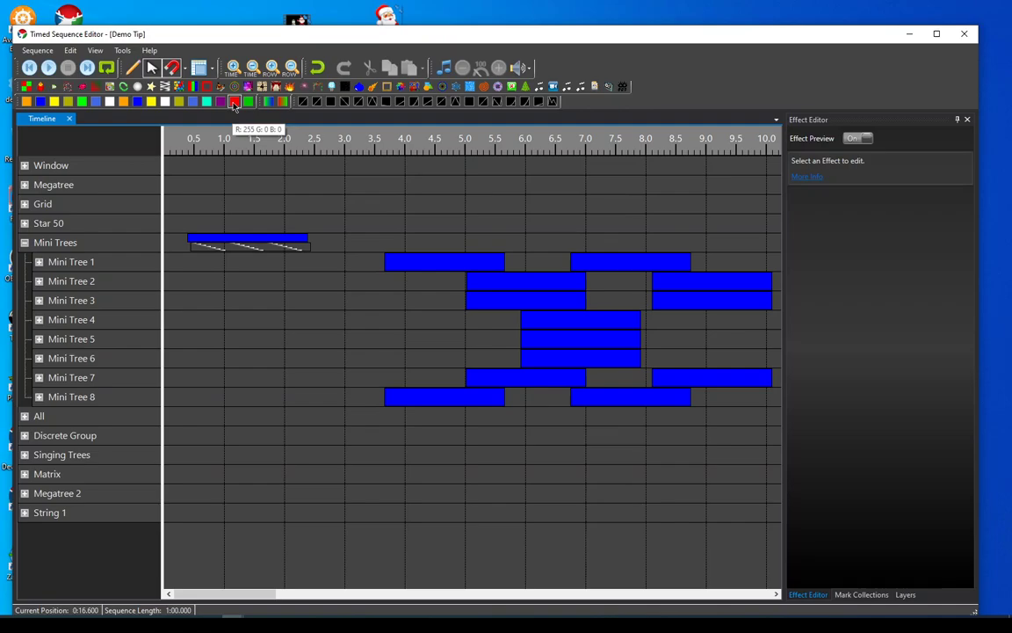
# Step: Recolour both Set Level effects on Mini Tree 1 from blue to red (255, 0, 0)
pyautogui.moveTo(235, 105); pyautogui.dragTo(361, 256)
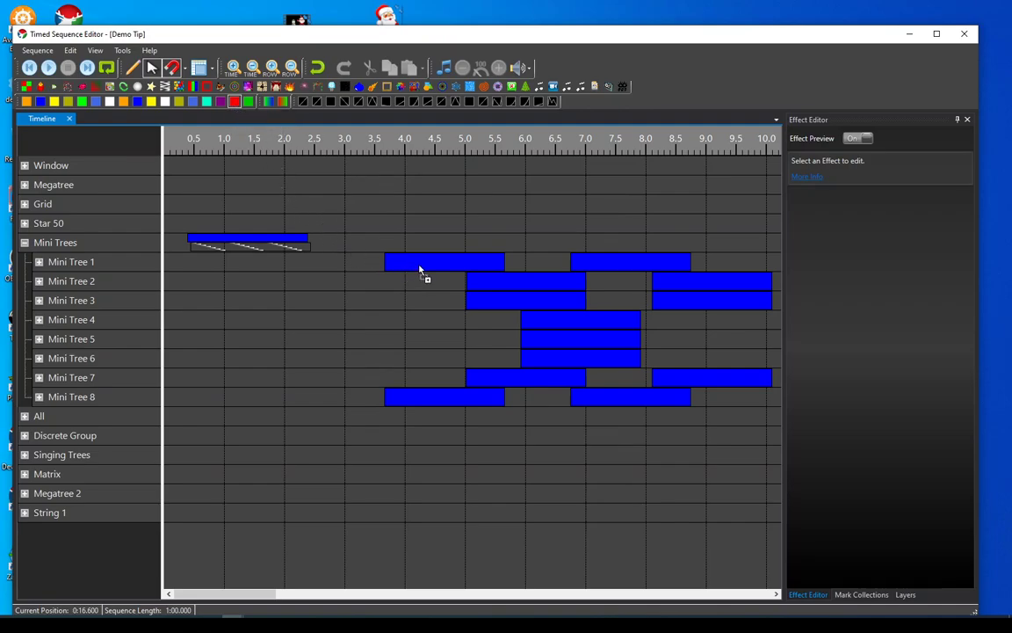
pyautogui.moveTo(420, 269); pyautogui.dragTo(420, 270)
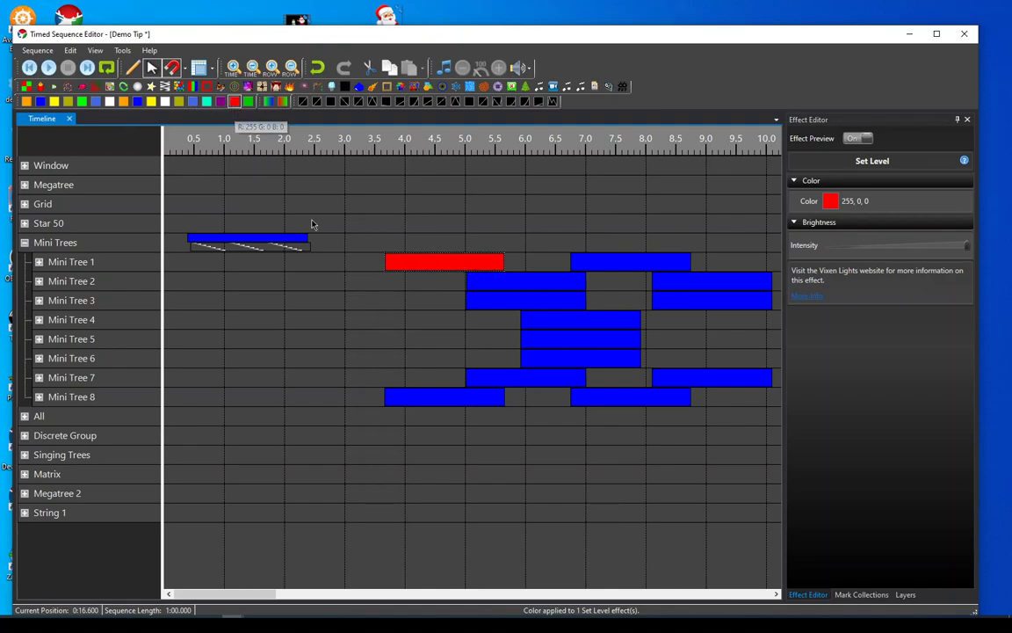
pyautogui.click(598, 264)
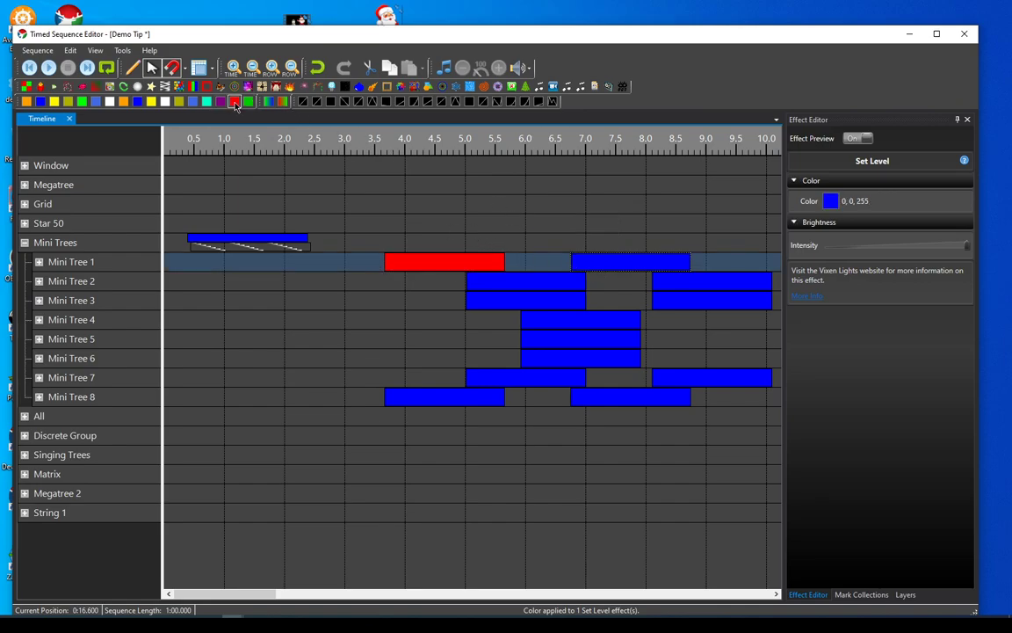
pyautogui.moveTo(236, 104); pyautogui.dragTo(835, 203)
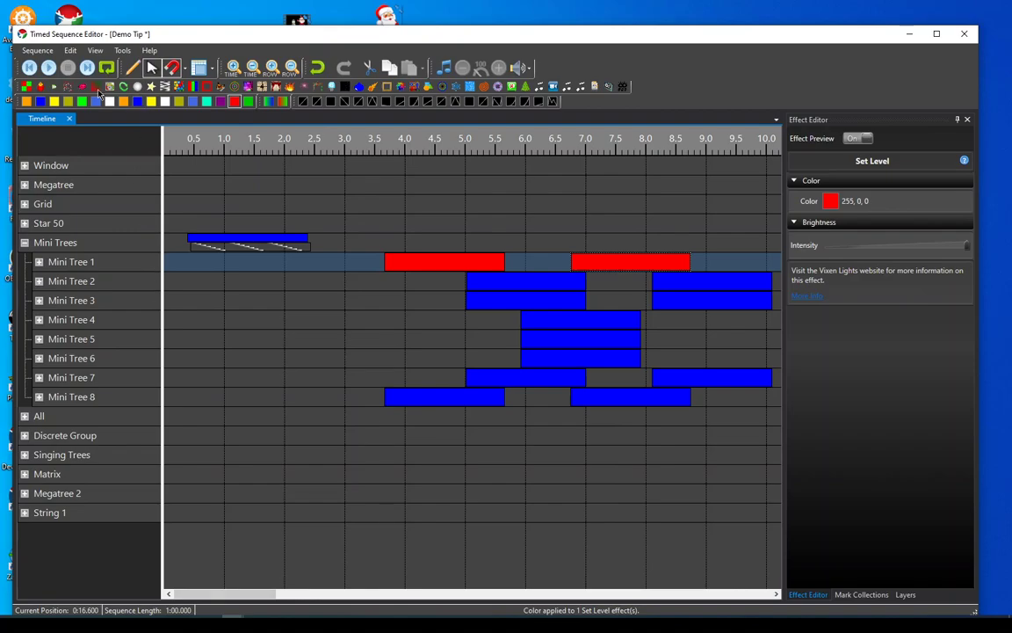
# Step: Add a Pulse effect on Mini Tree 2 at about 0.5–2.5 s with a red-to-green gradient
pyautogui.moveTo(95, 102); pyautogui.dragTo(196, 290)
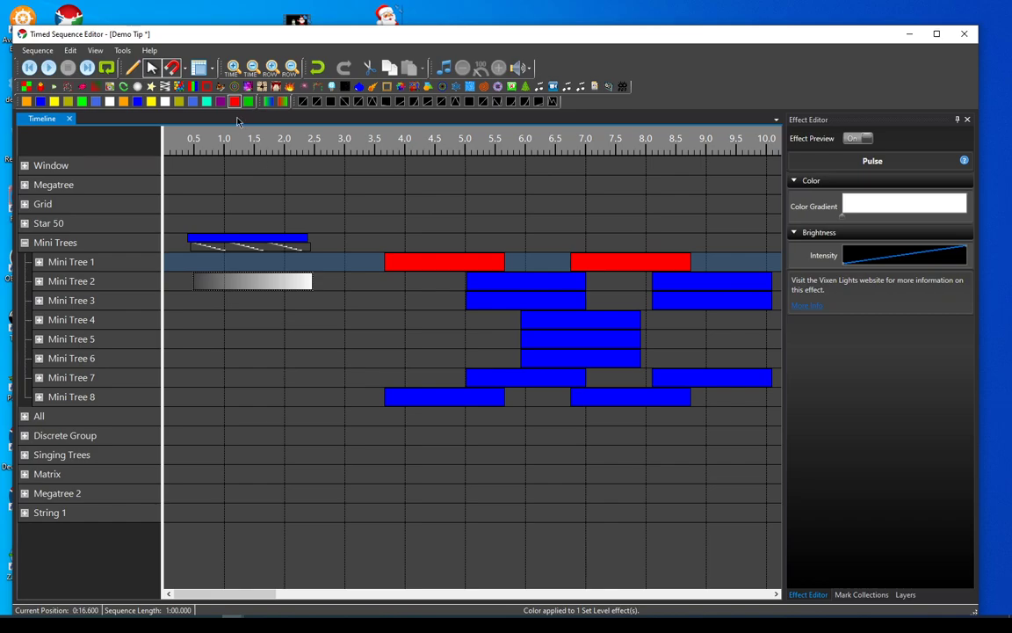
pyautogui.moveTo(234, 101); pyautogui.dragTo(241, 287)
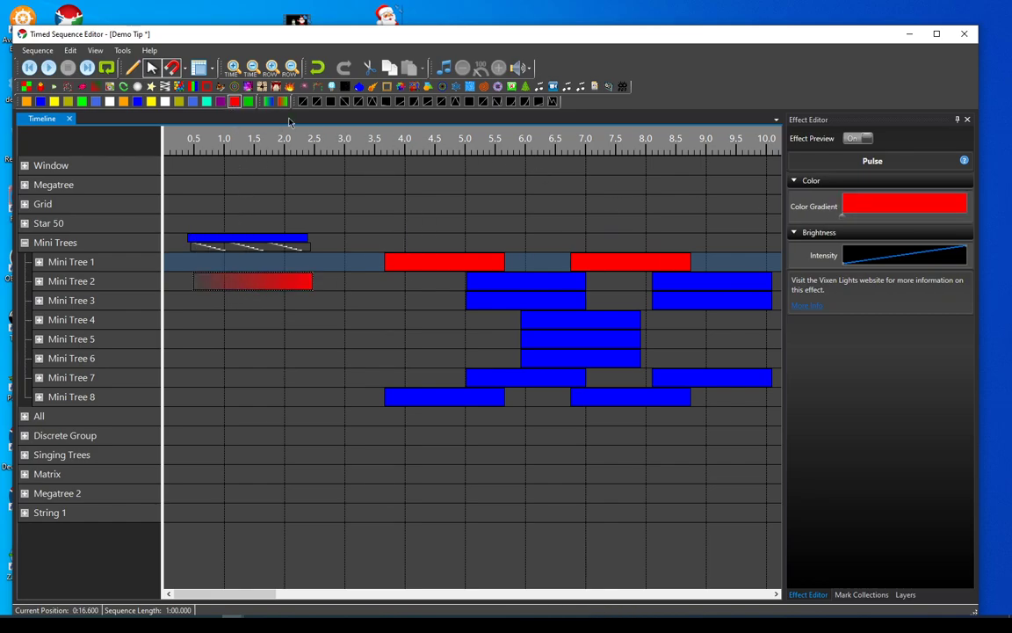
pyautogui.moveTo(269, 101); pyautogui.dragTo(268, 290)
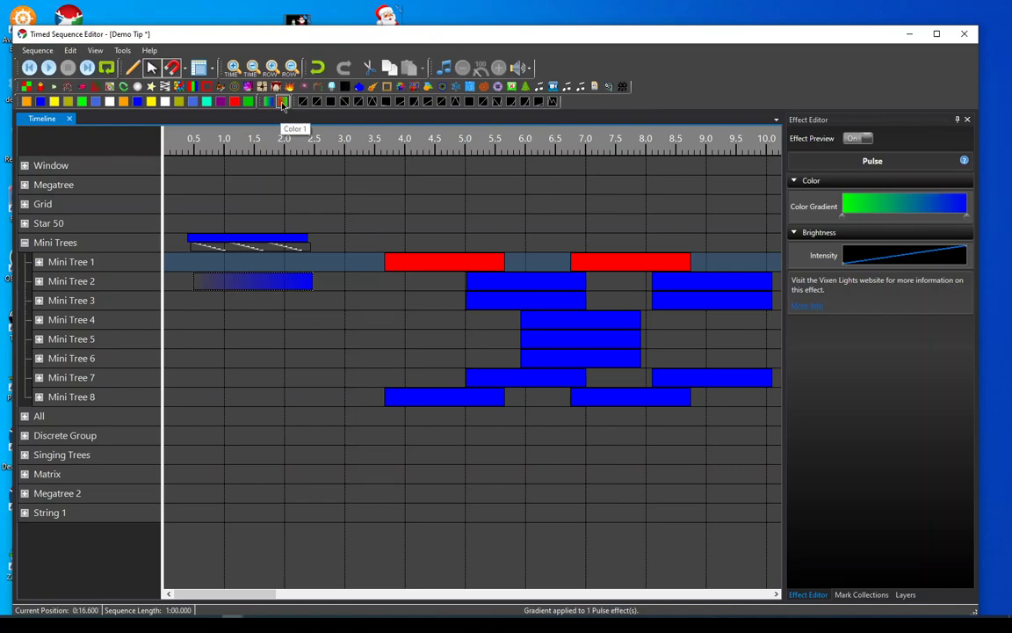
pyautogui.moveTo(282, 101); pyautogui.dragTo(881, 215)
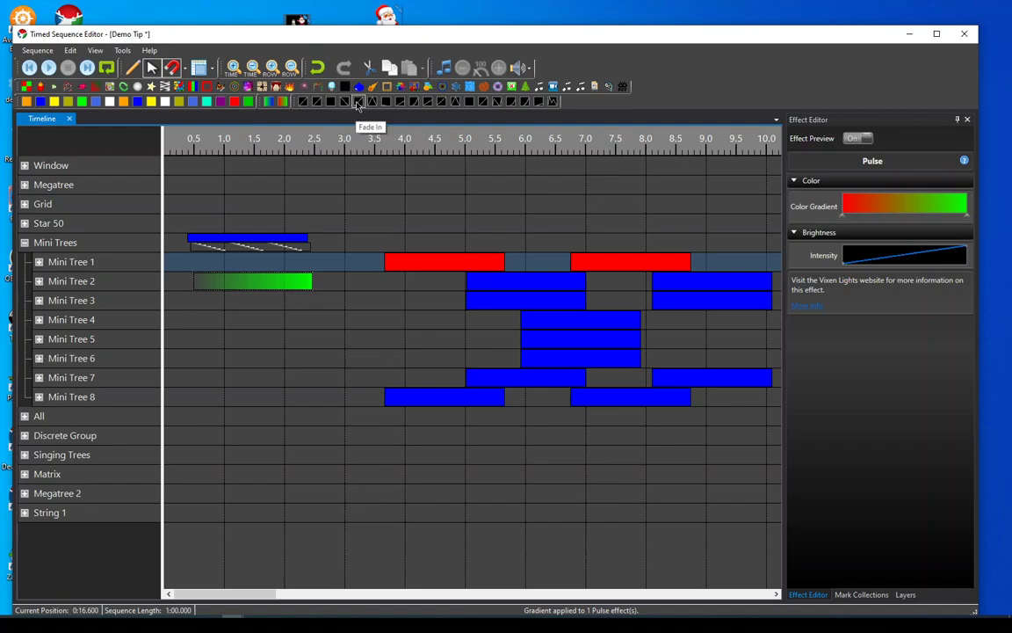
# Step: Give the Mini Tree 2 Pulse a Fade In curve and the Mini Trees Spin a Fade Out curve
pyautogui.moveTo(372, 104); pyautogui.dragTo(864, 261)
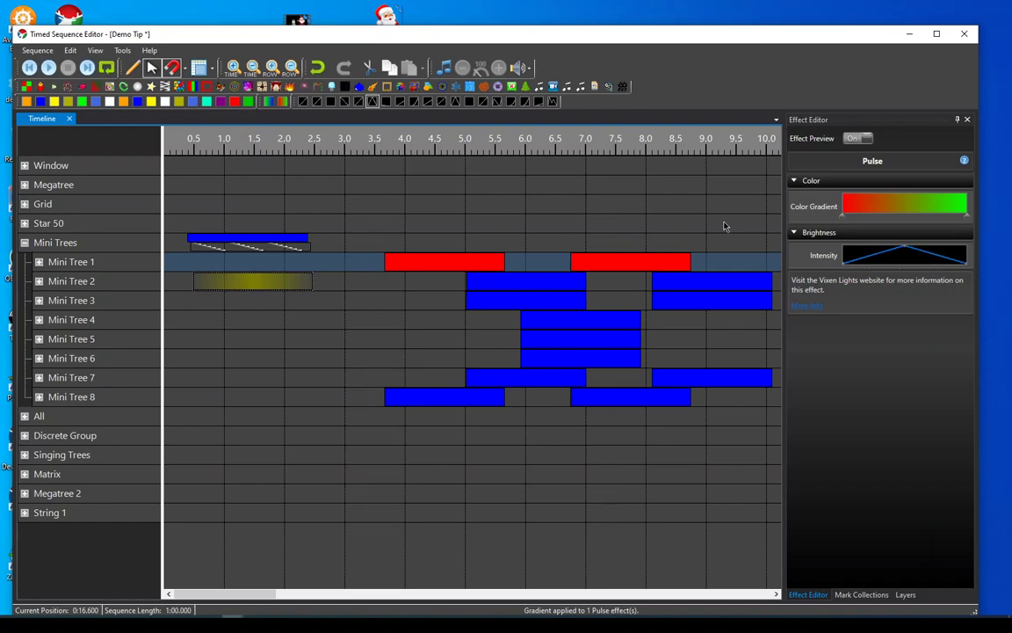
pyautogui.moveTo(358, 102); pyautogui.dragTo(282, 285)
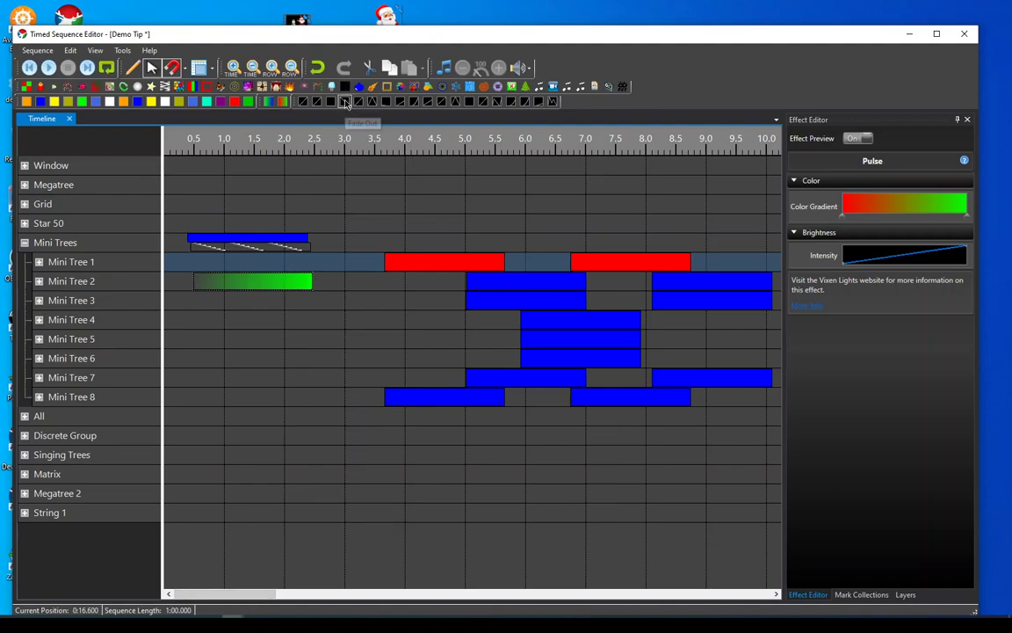
pyautogui.moveTo(344, 101); pyautogui.dragTo(273, 252)
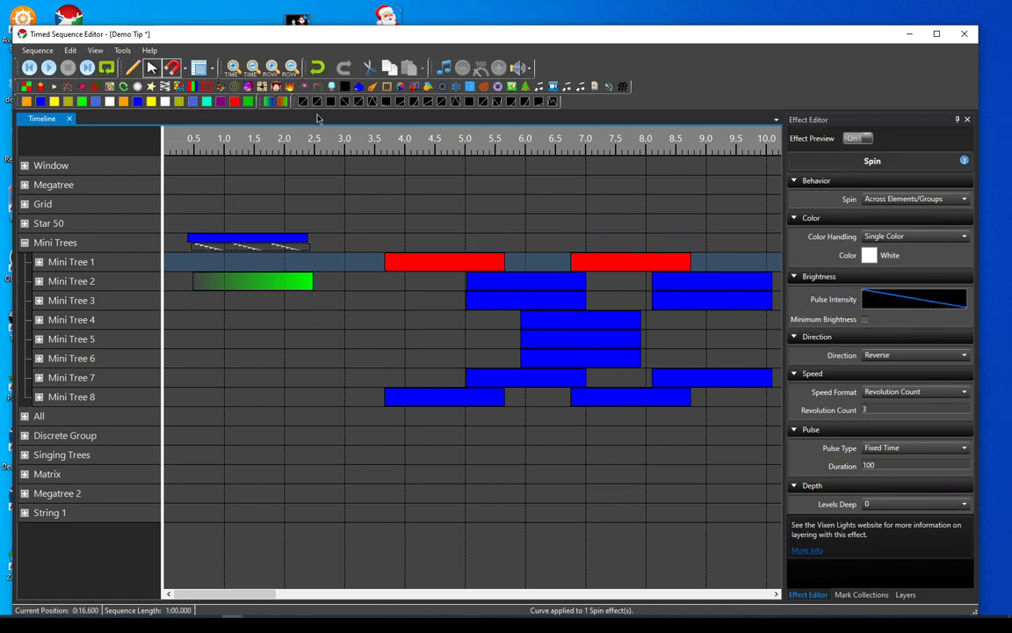
# Step: On the 13.95–15.95 s Alternating effect, put a rising curve on Gradients 1 and a peak curve on green
pyautogui.moveTo(257, 592); pyautogui.dragTo(364, 591)
pyautogui.click(469, 243)
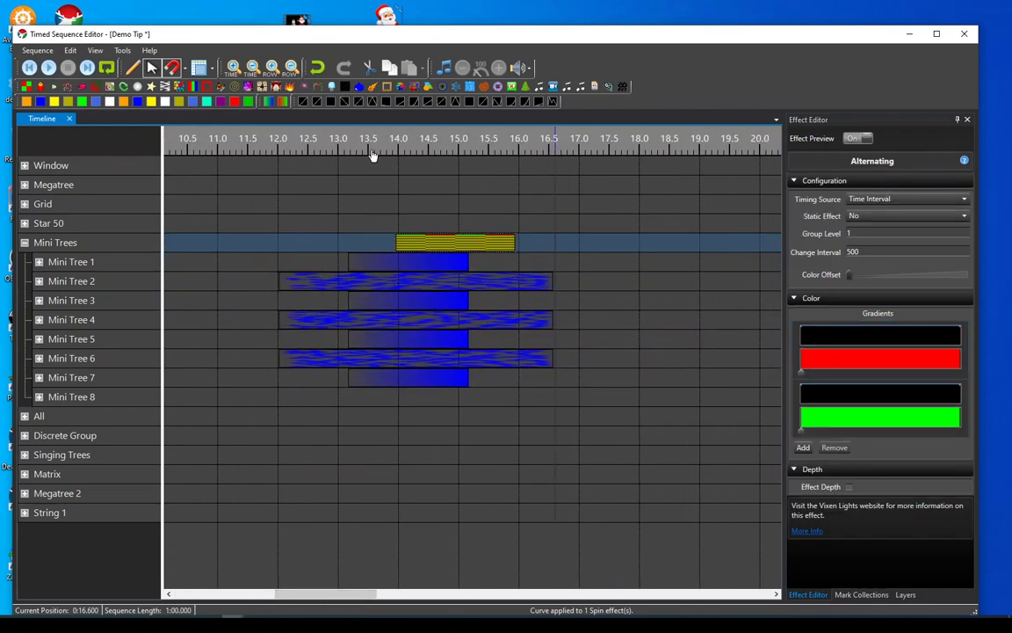
pyautogui.moveTo(359, 101); pyautogui.dragTo(440, 247)
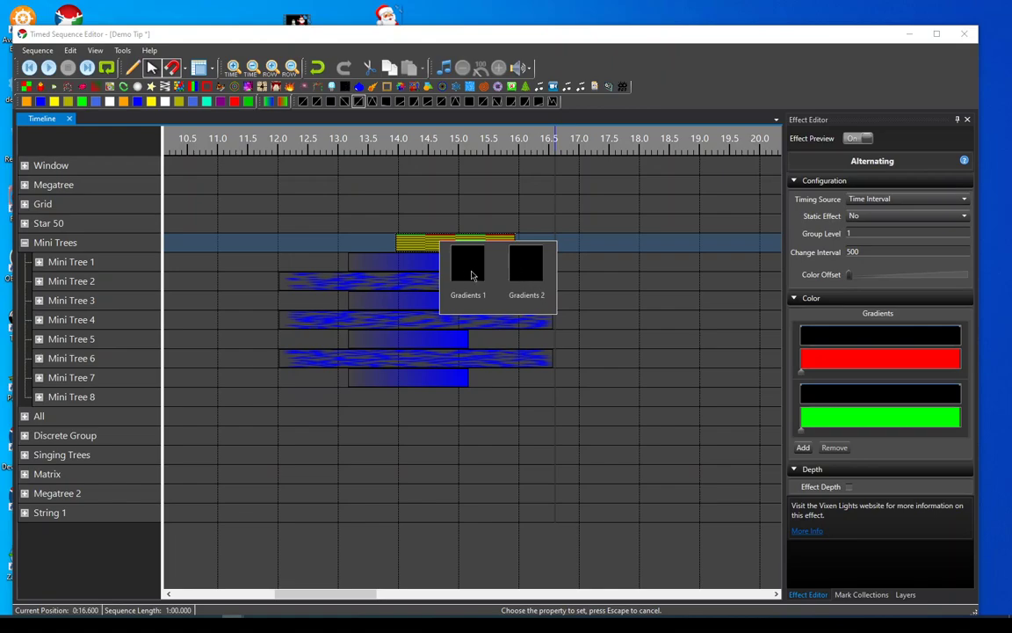
pyautogui.click(467, 268)
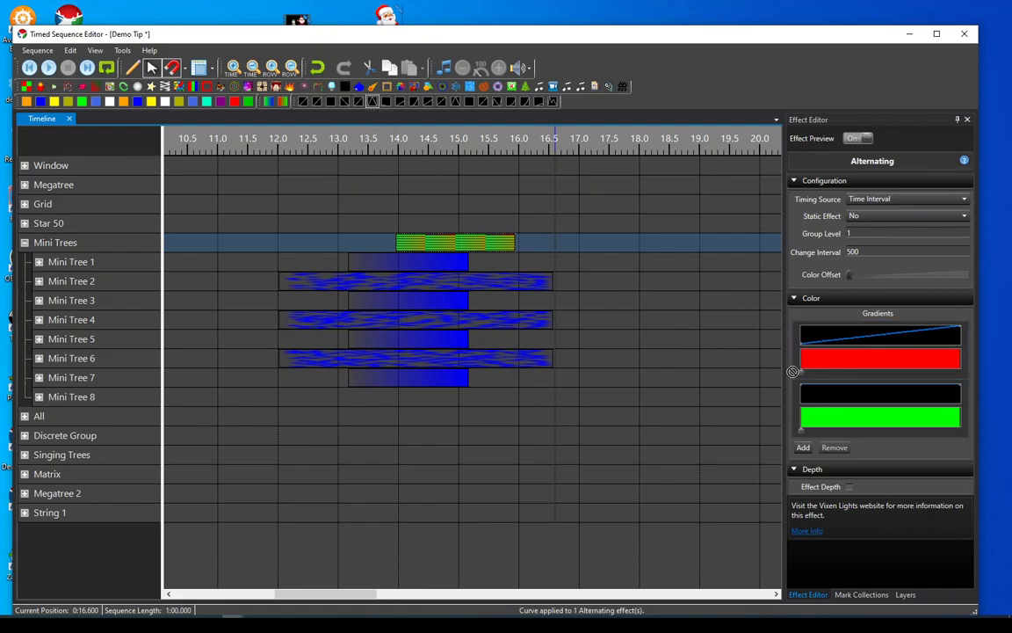
pyautogui.moveTo(837, 398); pyautogui.dragTo(837, 399)
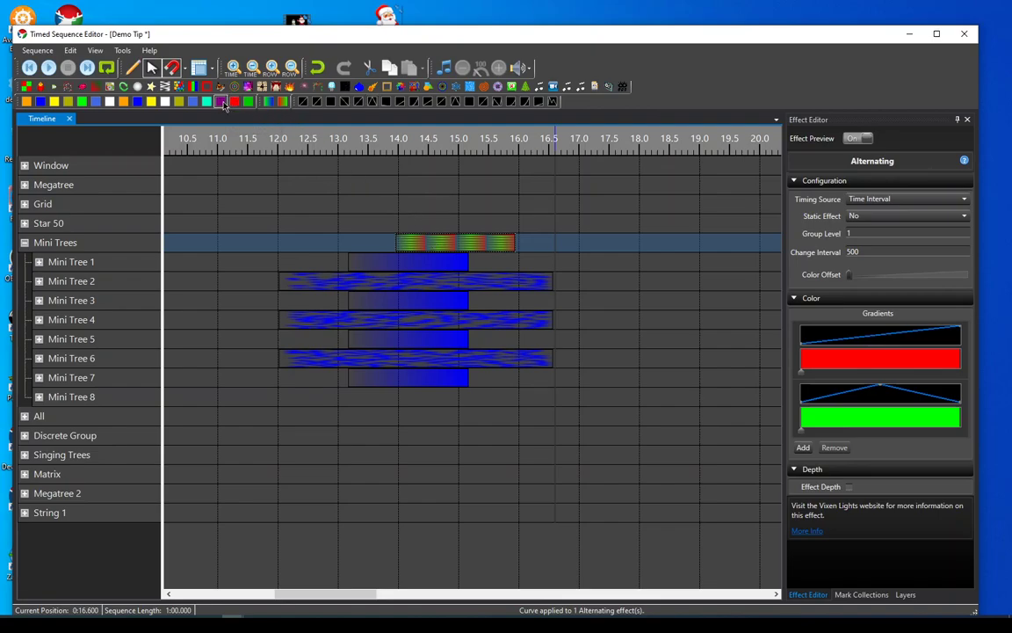
# Step: Apply the purple swatch to Gradients 1 of the Mini Trees Alternating effect
pyautogui.moveTo(434, 252); pyautogui.dragTo(436, 252)
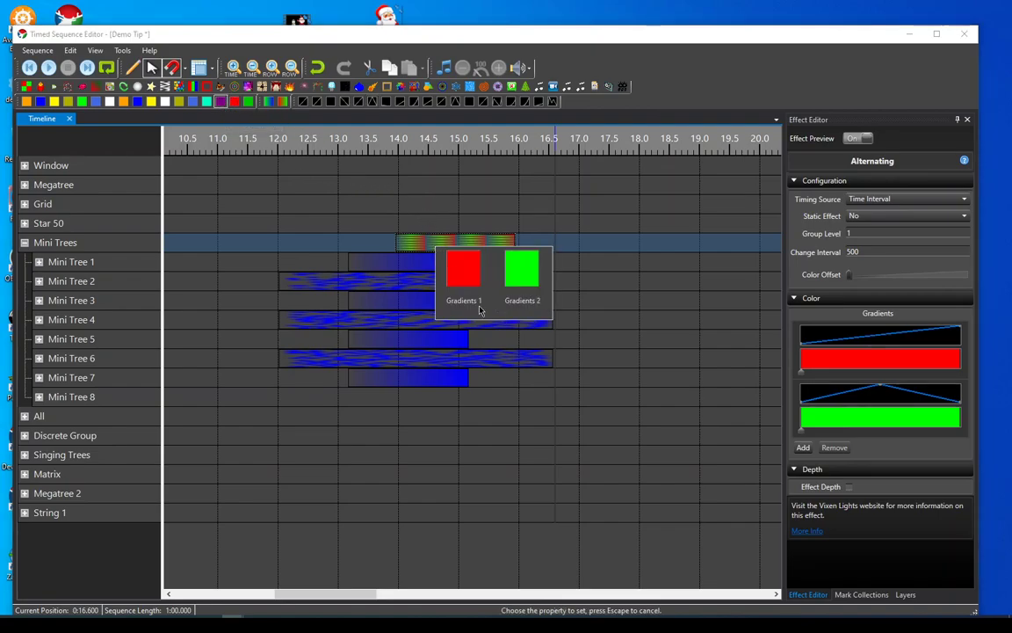
pyautogui.click(463, 277)
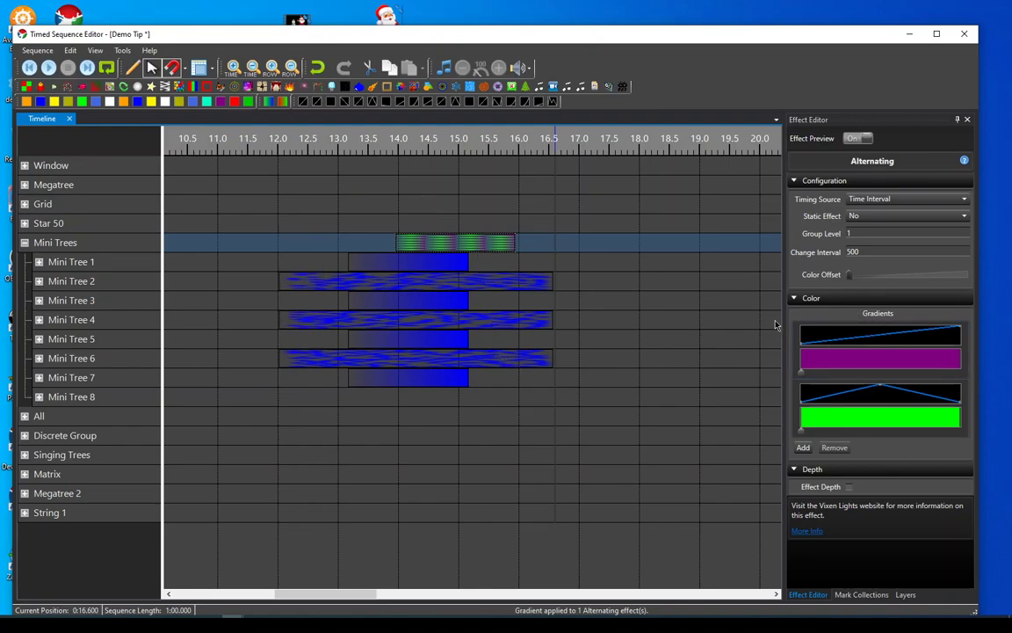
# Step: Add a blue (0000FF) stop at the right end of Gradient 1 so it fades purple to blue
pyautogui.doubleClick(879, 355)
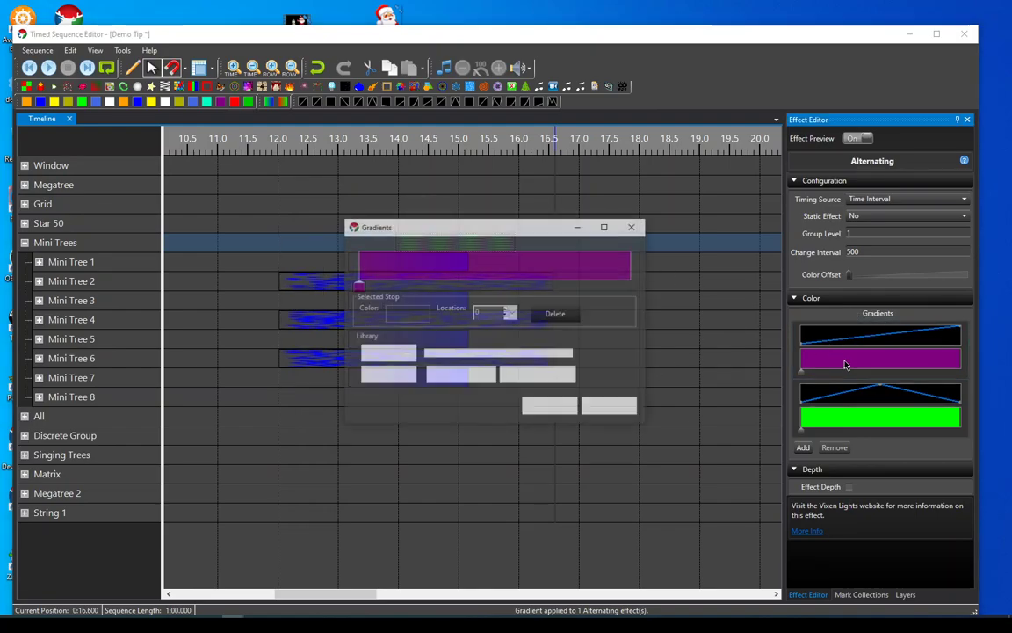
pyautogui.click(631, 287)
pyautogui.doubleClick(633, 286)
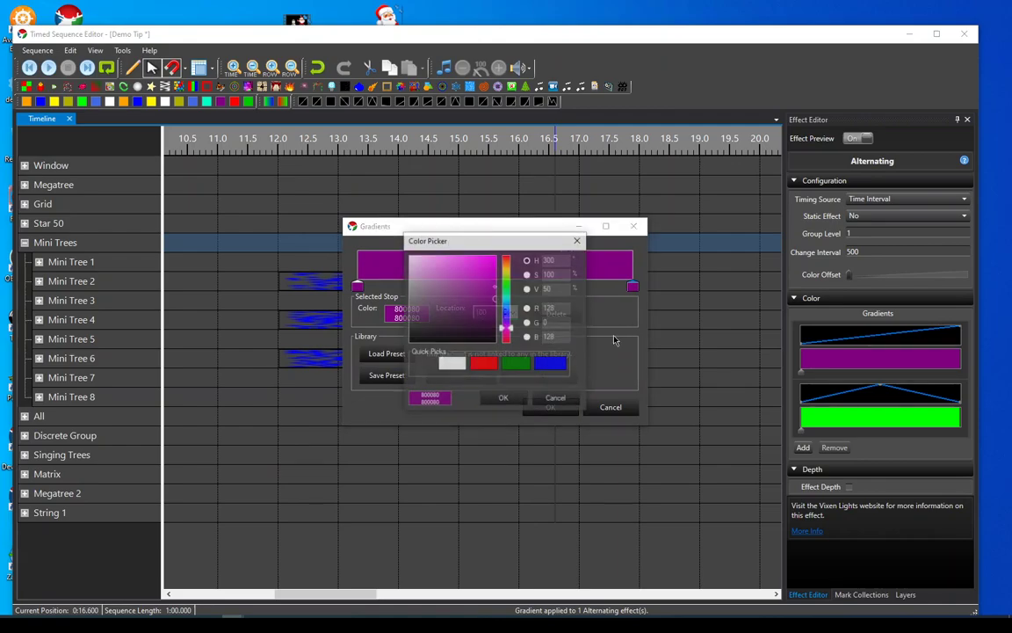
pyautogui.click(550, 363)
pyautogui.click(506, 399)
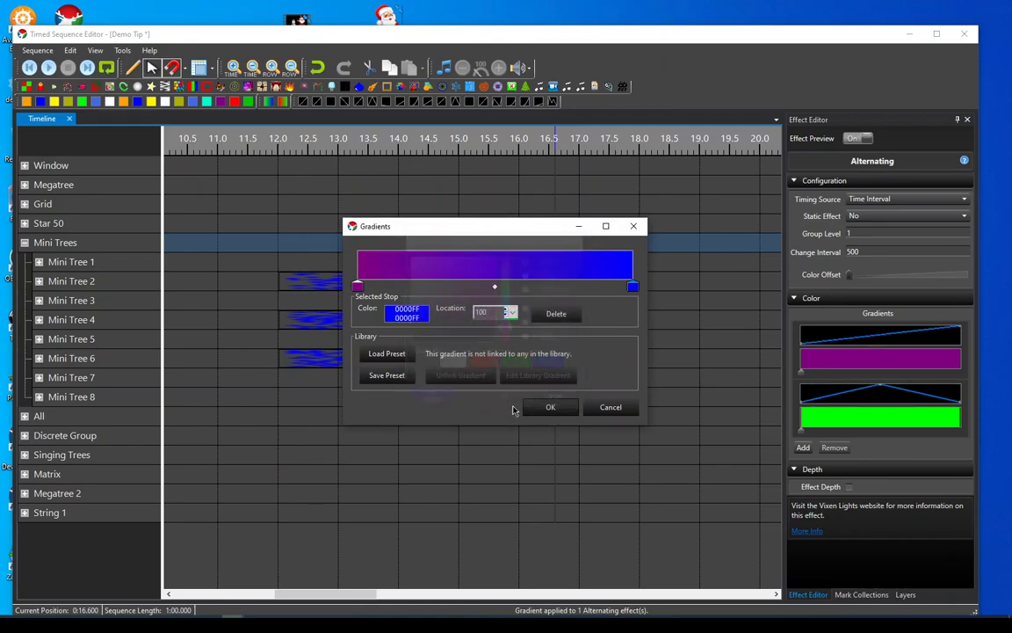
pyautogui.click(550, 407)
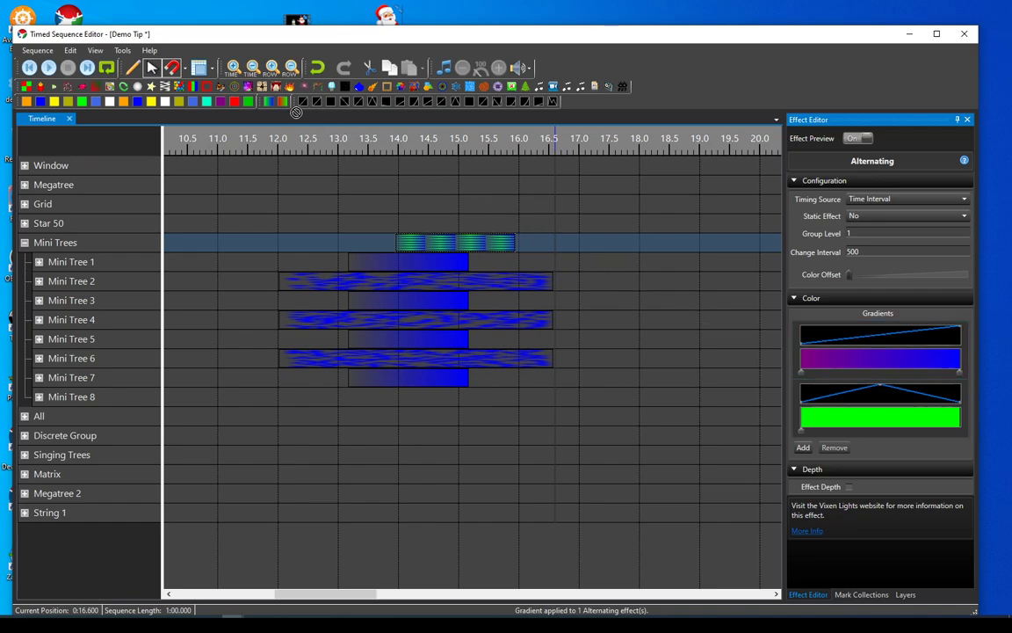
# Step: Store the purple-to-blue gradient in the gradient library under the name Purple
pyautogui.moveTo(291, 106); pyautogui.dragTo(289, 103)
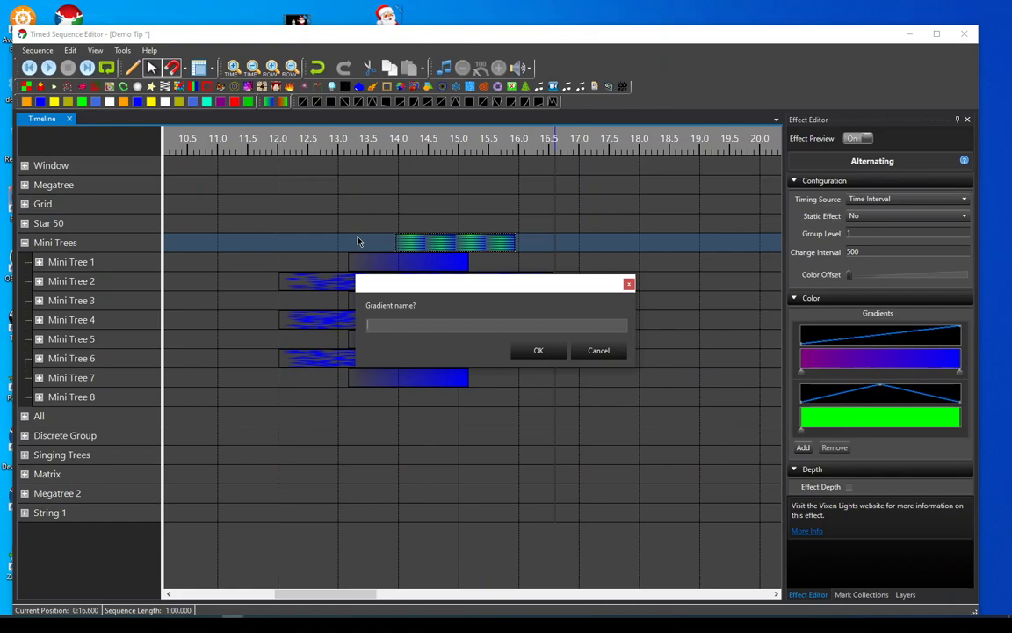
pyautogui.write('Purple')
pyautogui.press('Return')
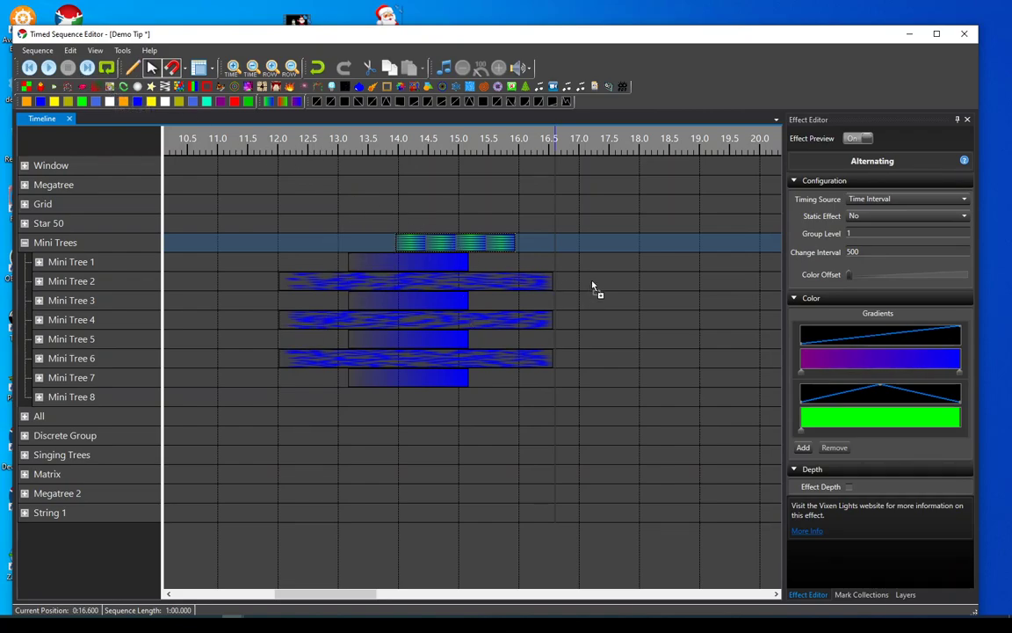
# Step: Add a white Set Level on Mini Tree 2 and a Bars effect on Grid near 16.7 s, then shrink the window
pyautogui.moveTo(593, 286); pyautogui.dragTo(594, 287)
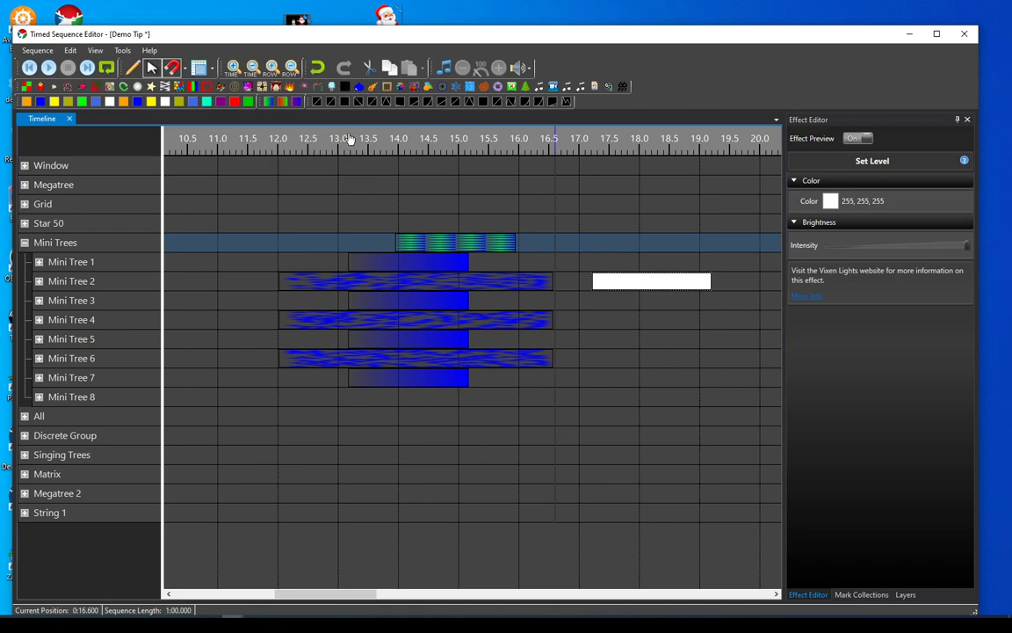
pyautogui.moveTo(178, 84); pyautogui.dragTo(440, 232)
pyautogui.moveTo(552, 215); pyautogui.dragTo(565, 207)
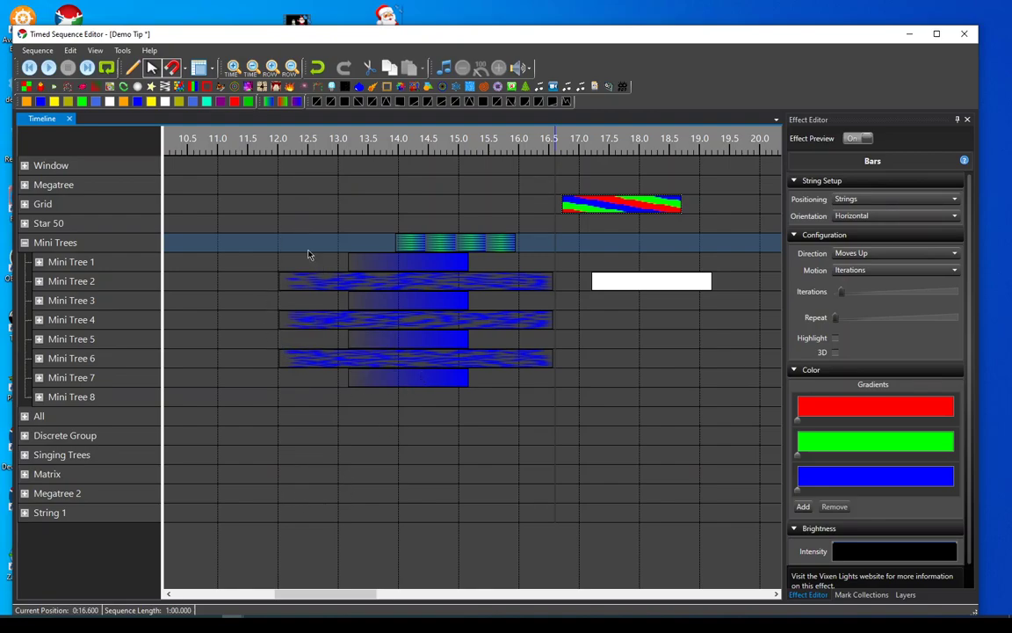
pyautogui.moveTo(444, 32); pyautogui.dragTo(441, 65)
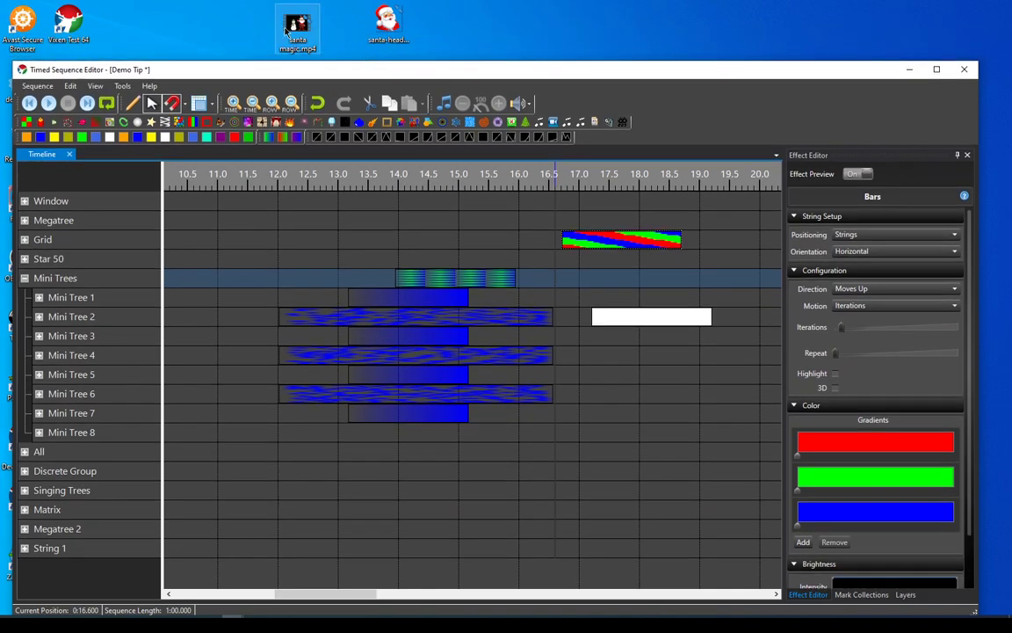
# Step: Add santa magic.mp4 as a Video effect on the Matrix row around 12–14 s and view it in the preview
pyautogui.click(299, 51)
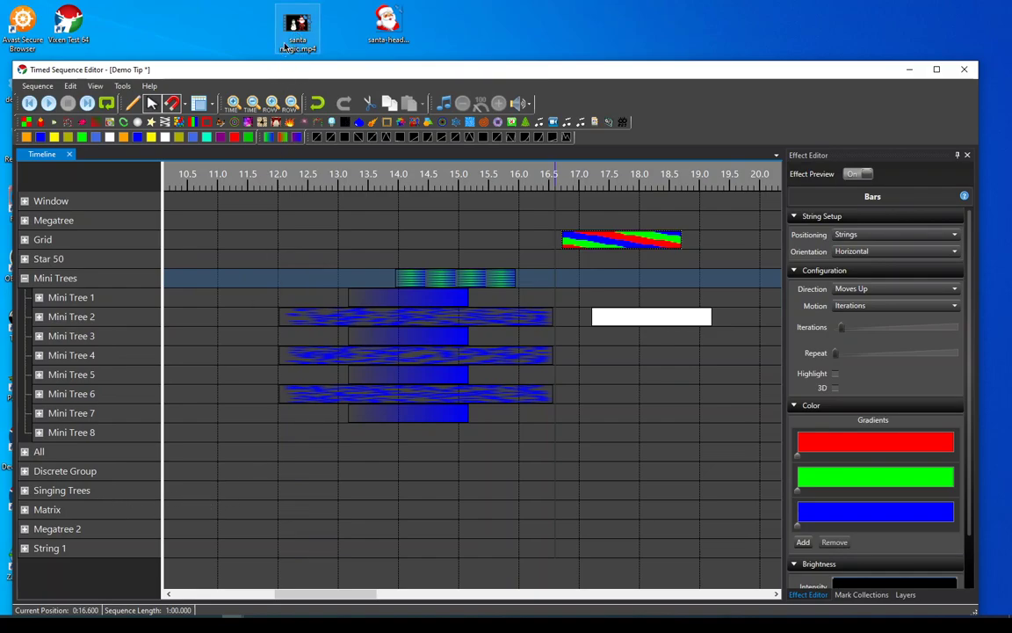
pyautogui.moveTo(297, 26); pyautogui.dragTo(276, 510)
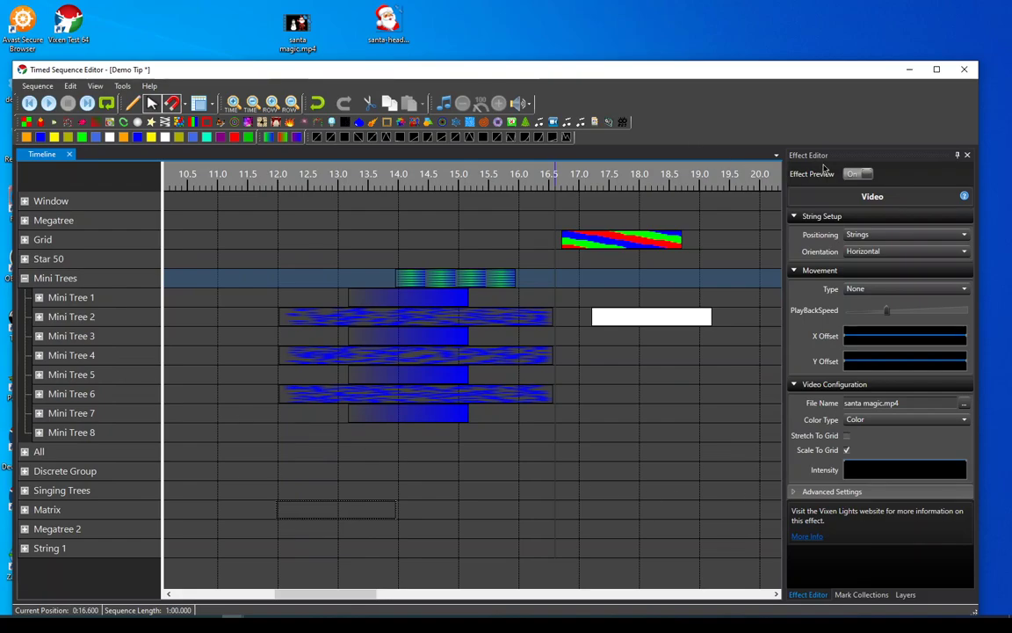
pyautogui.hotkey('alt', 'Tab')
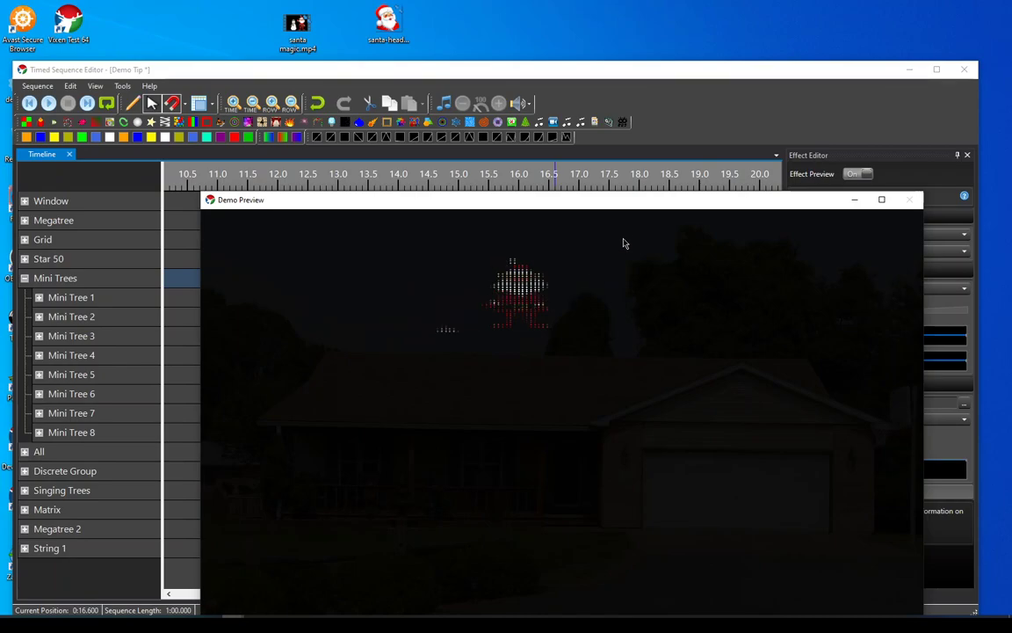
pyautogui.moveTo(653, 204); pyautogui.dragTo(0, 44)
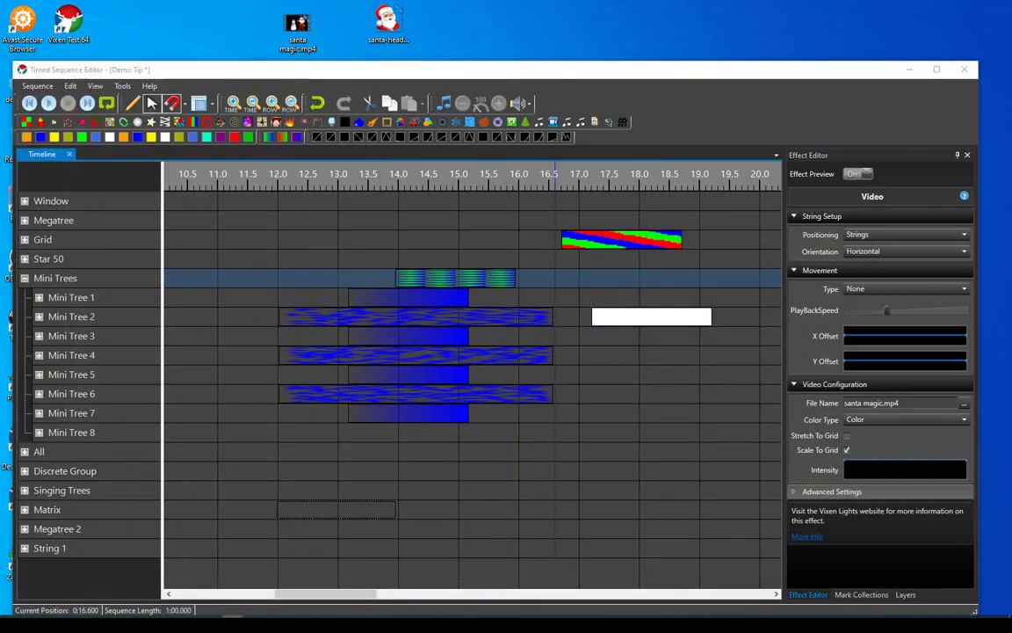
# Step: Drop santa-head.png onto the Matrix row at about 14.6 s, creating a Picture effect
pyautogui.click(388, 27)
pyautogui.moveTo(387, 26); pyautogui.dragTo(436, 511)
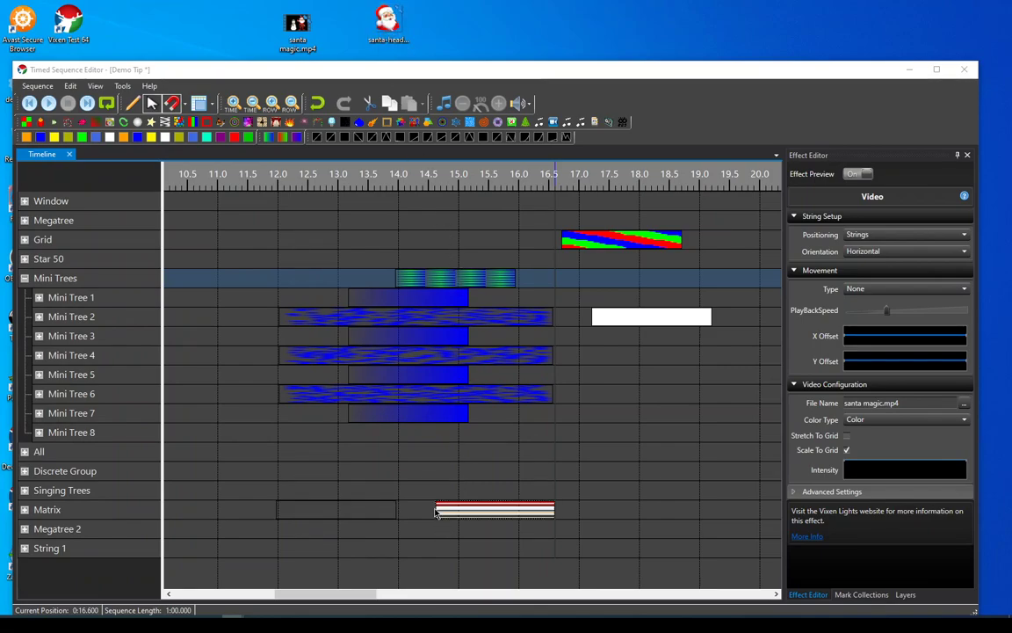